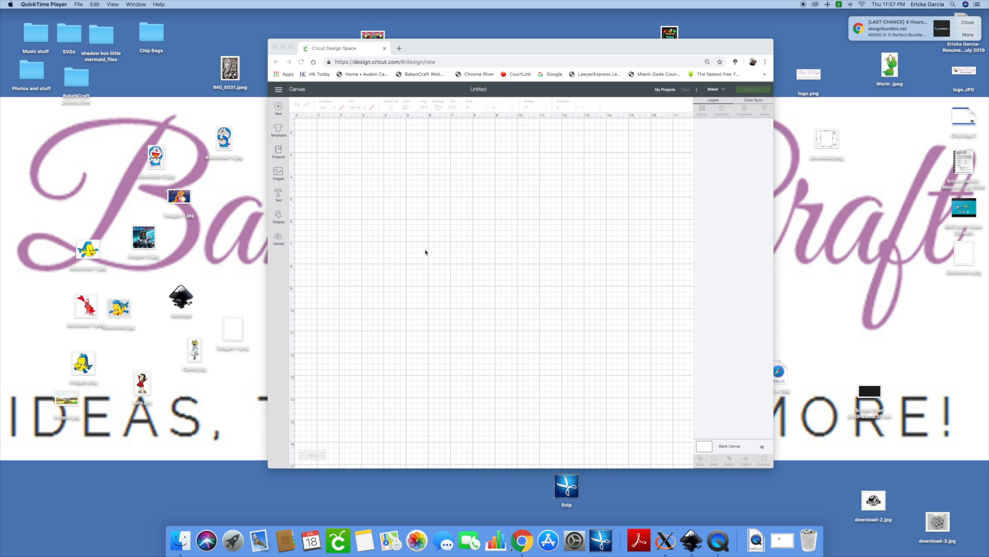
# - Search Google Images for "mouse cartoon" in a new browser tab and save the blue-eyed grey mouse picture to the desktop
pyautogui.click(399, 47)
pyautogui.click(466, 206)
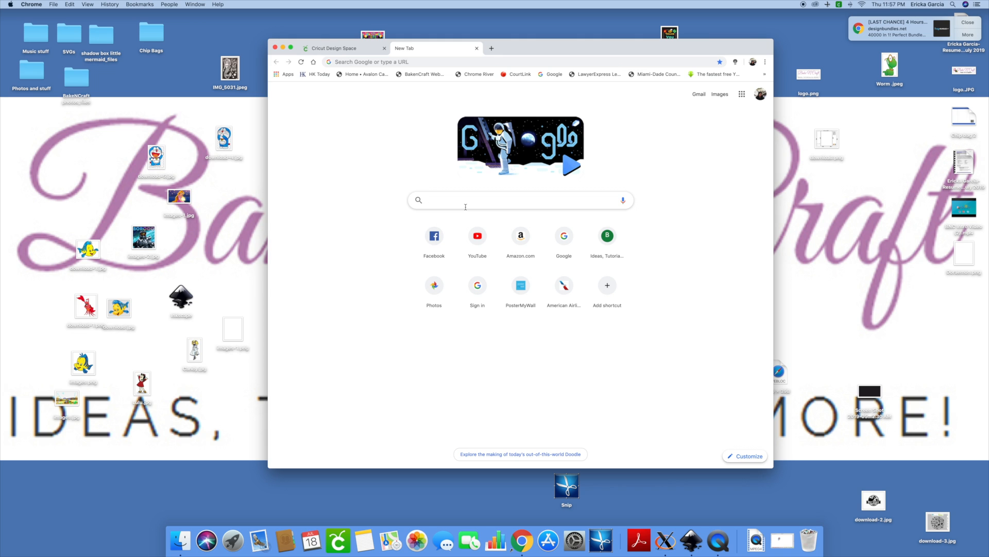
pyautogui.write('mouse lcarr')
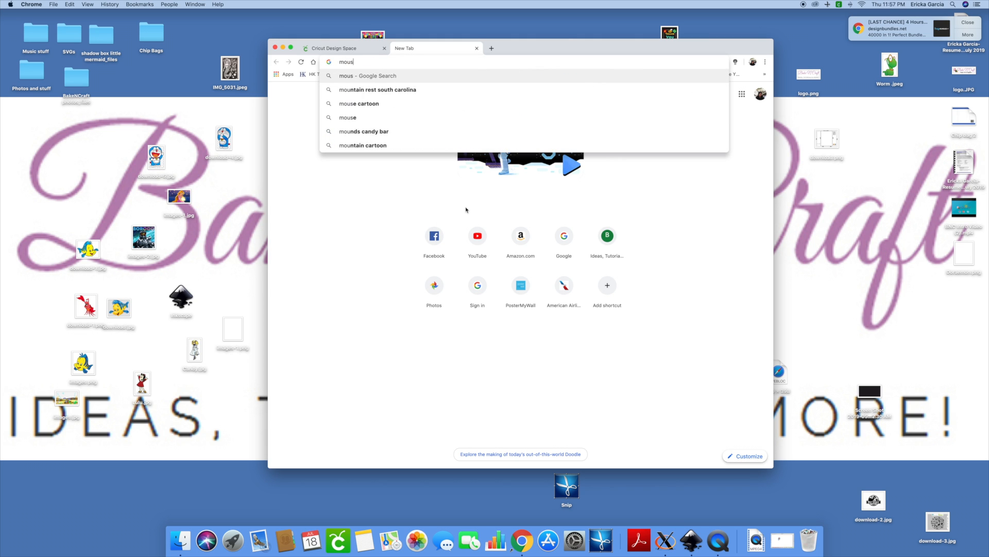
pyautogui.press('BackSpace')
pyautogui.press('BackSpace')
pyautogui.press('BackSpace')
pyautogui.press('BackSpace')
pyautogui.press('BackSpace')
pyautogui.write('cartoon')
pyautogui.press('Return')
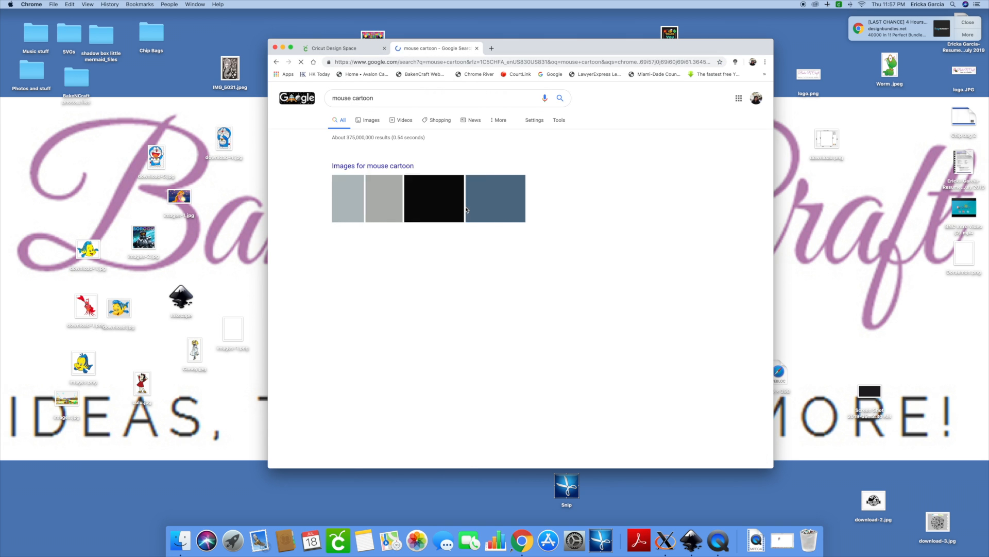
pyautogui.click(375, 121)
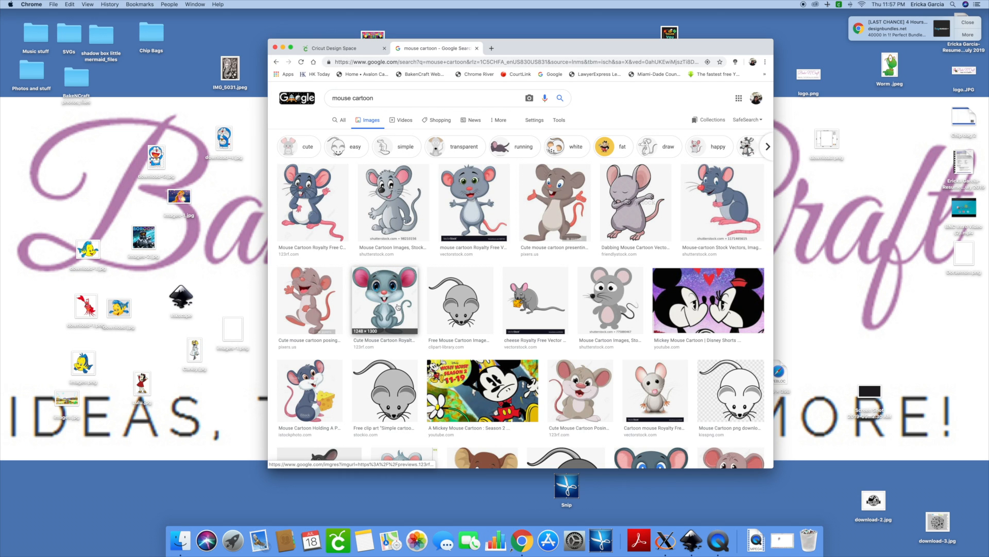
pyautogui.moveTo(377, 331); pyautogui.dragTo(225, 287)
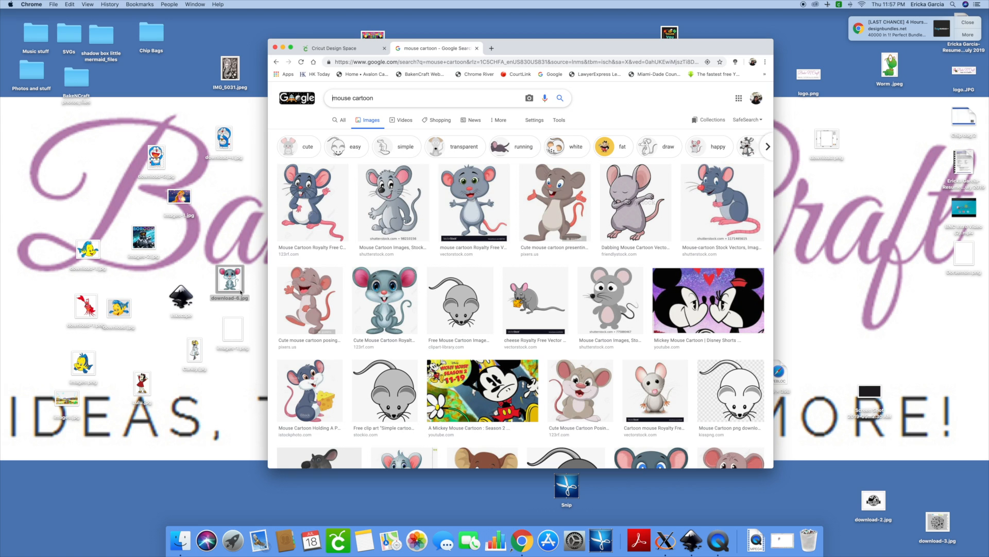
# - Upload the saved mouse picture to Cricut Design Space as a Complex image and continue to background editing
pyautogui.click(340, 49)
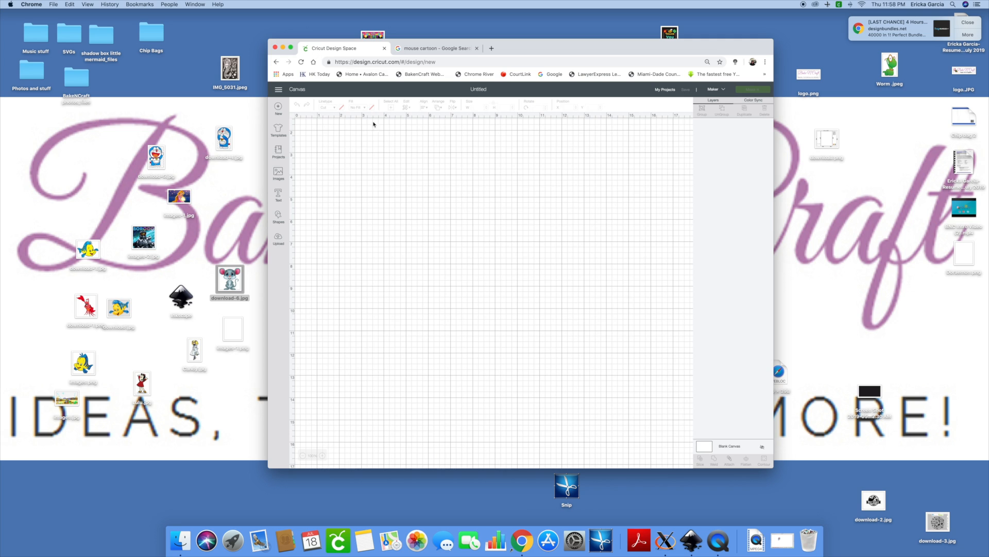
pyautogui.click(279, 238)
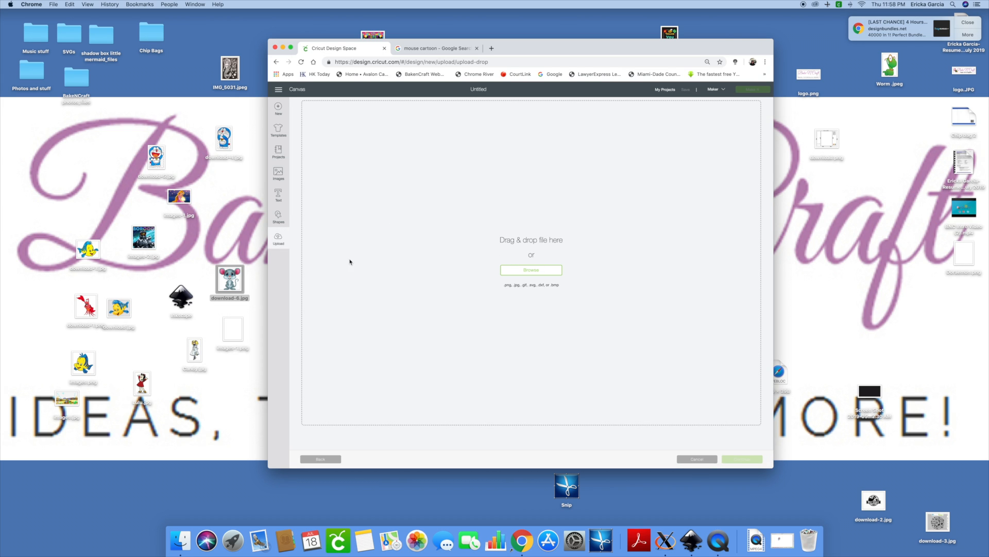
pyautogui.moveTo(230, 278); pyautogui.dragTo(523, 260)
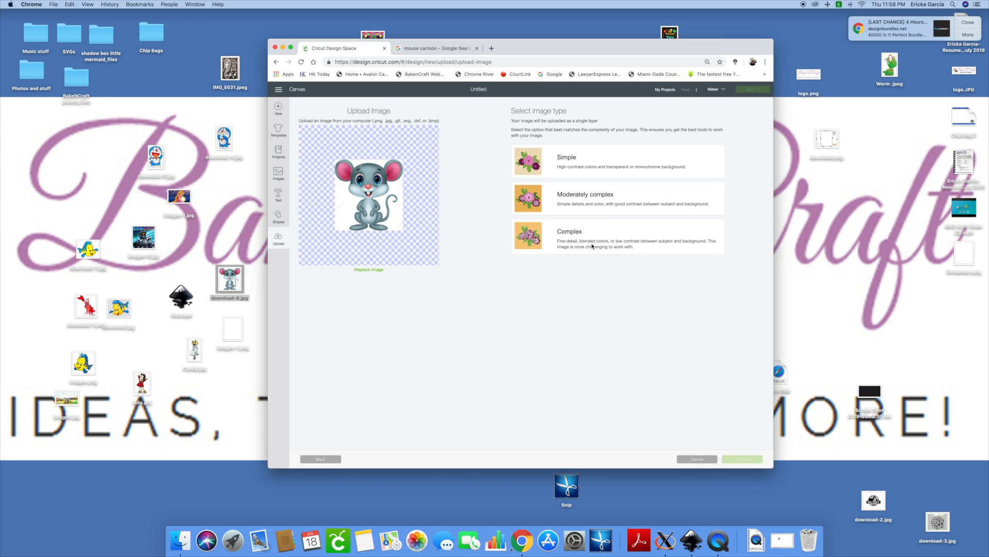
pyautogui.click(592, 246)
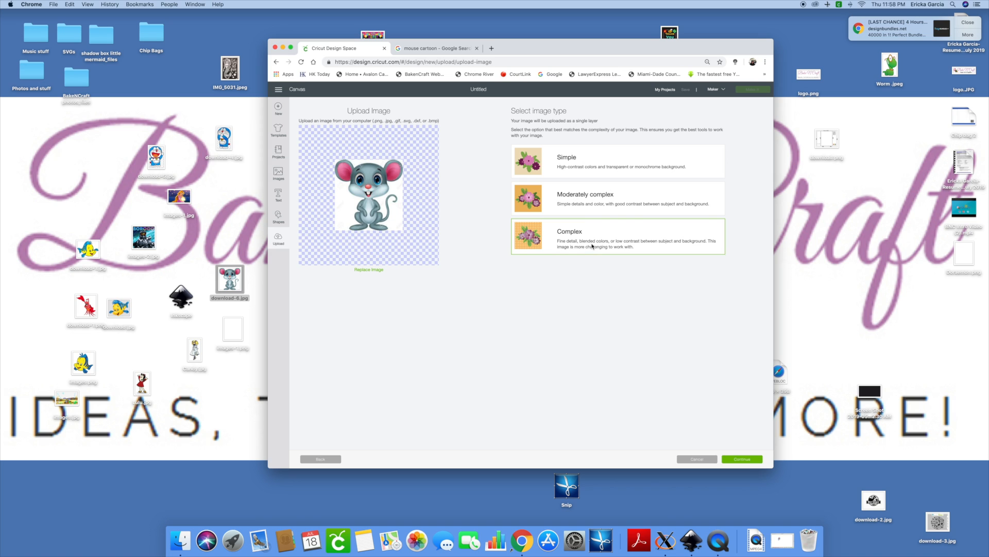
pyautogui.click(749, 459)
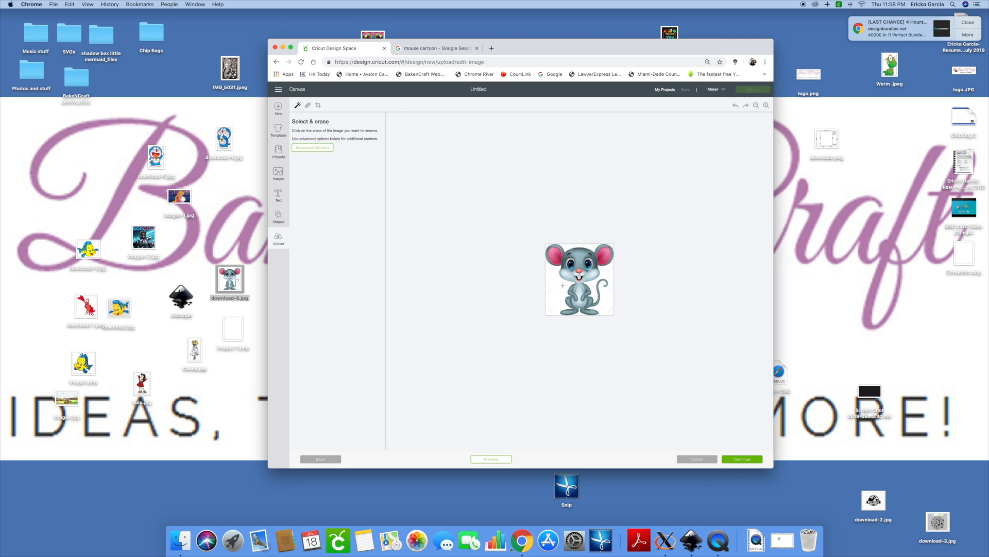
# - Preview the cut shape of the unedited mouse image, then return to the colour view
pyautogui.click(766, 106)
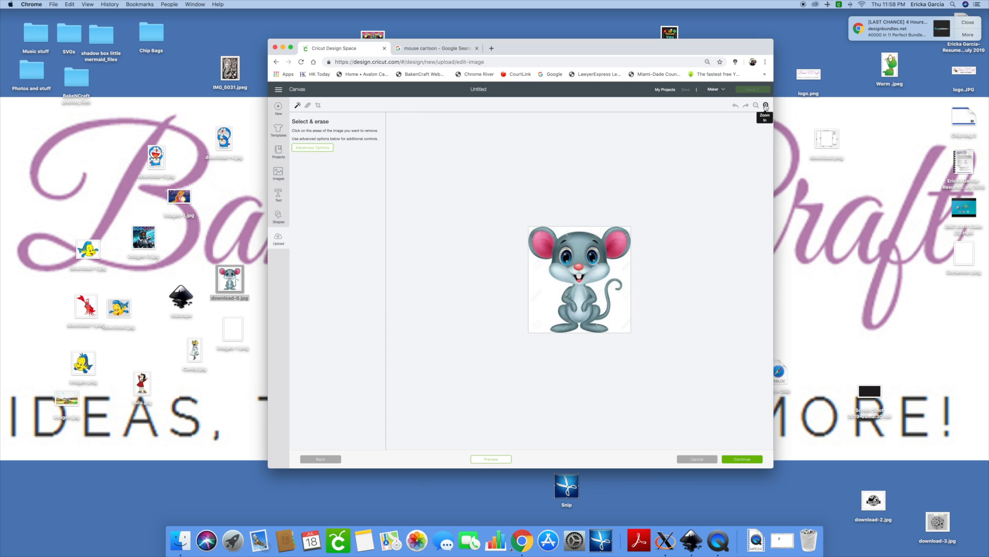
pyautogui.click(766, 106)
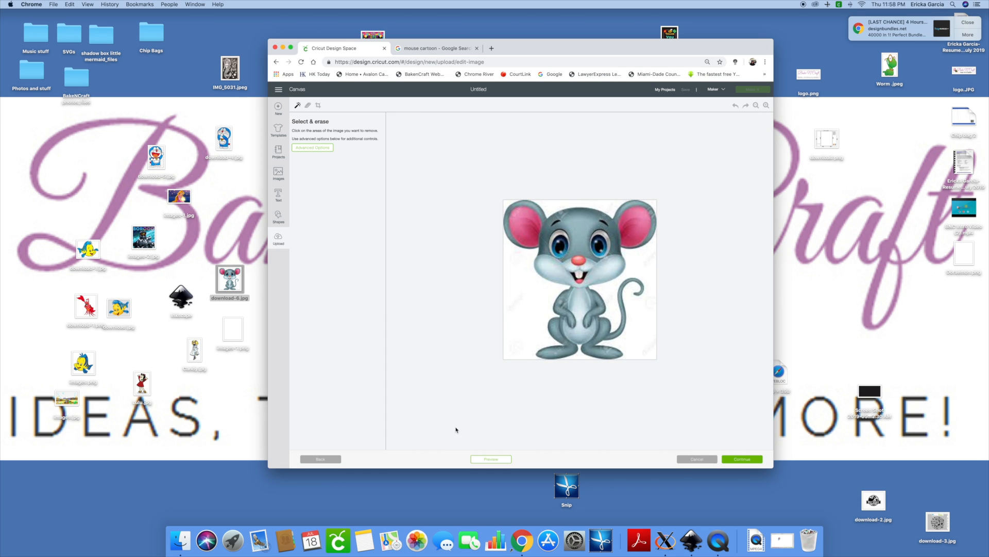
pyautogui.click(491, 460)
pyautogui.click(471, 461)
pyautogui.click(486, 459)
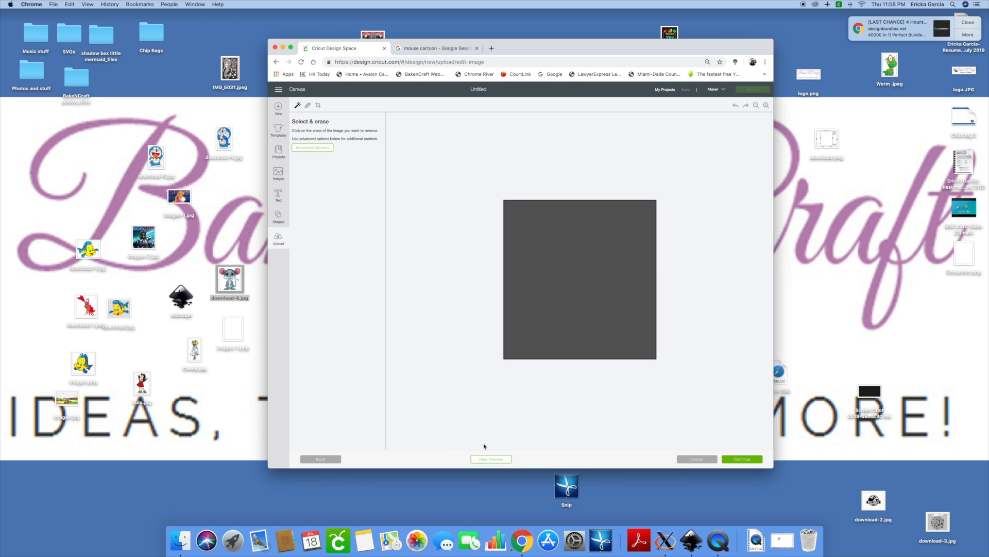
pyautogui.click(487, 464)
# - Erase the white background areas beside the body, above the head, at the image corner and between the mouse's feet
pyautogui.click(543, 288)
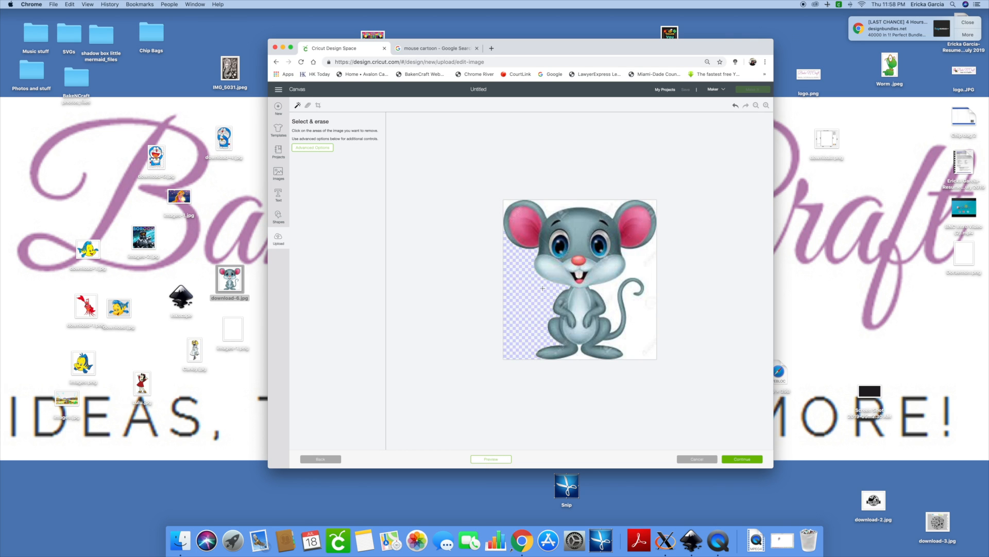
pyautogui.click(635, 260)
pyautogui.click(579, 203)
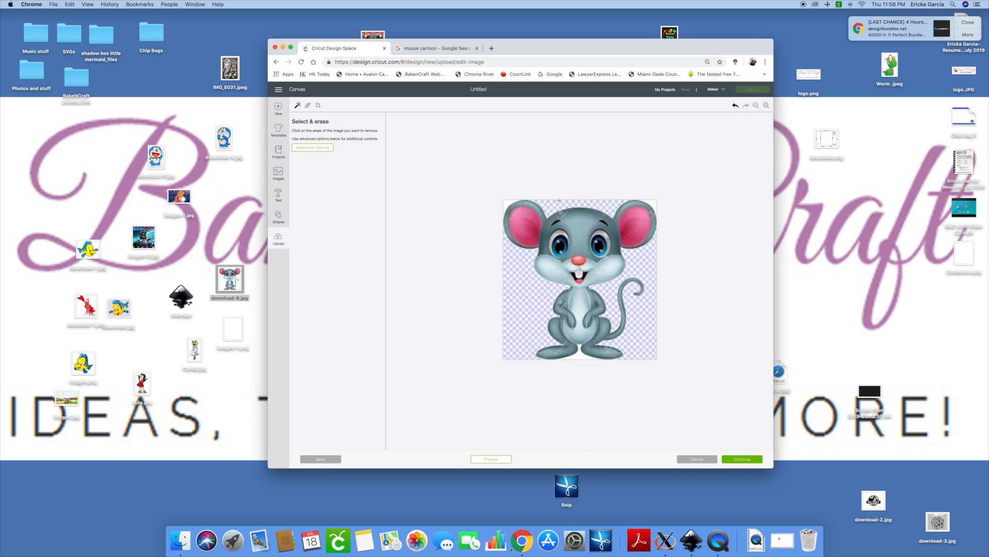
pyautogui.click(654, 204)
pyautogui.click(574, 356)
# - Examine the mouse's cut silhouette in the preview for leftover background specks along its outline and tail
pyautogui.click(484, 460)
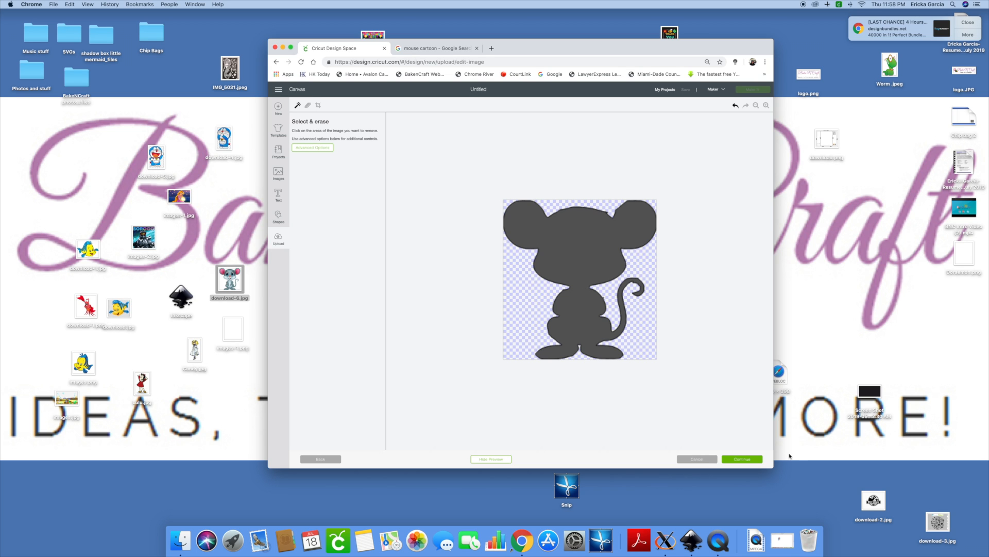
pyautogui.click(491, 458)
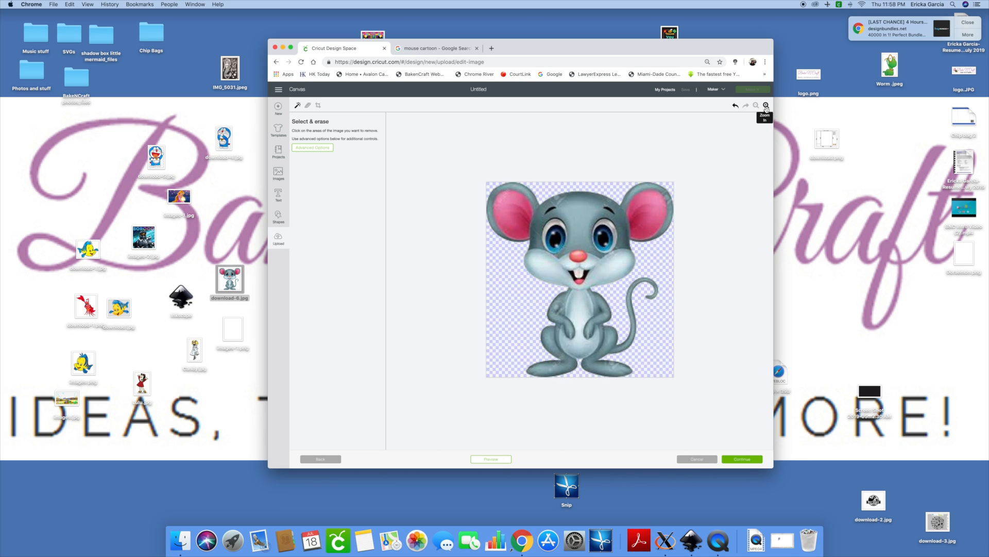
pyautogui.click(491, 459)
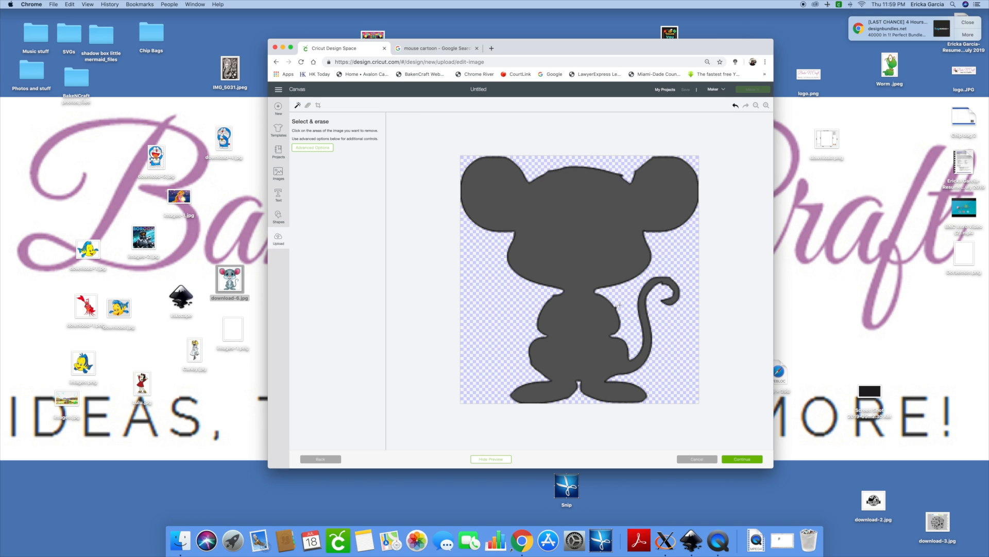
pyautogui.click(663, 284)
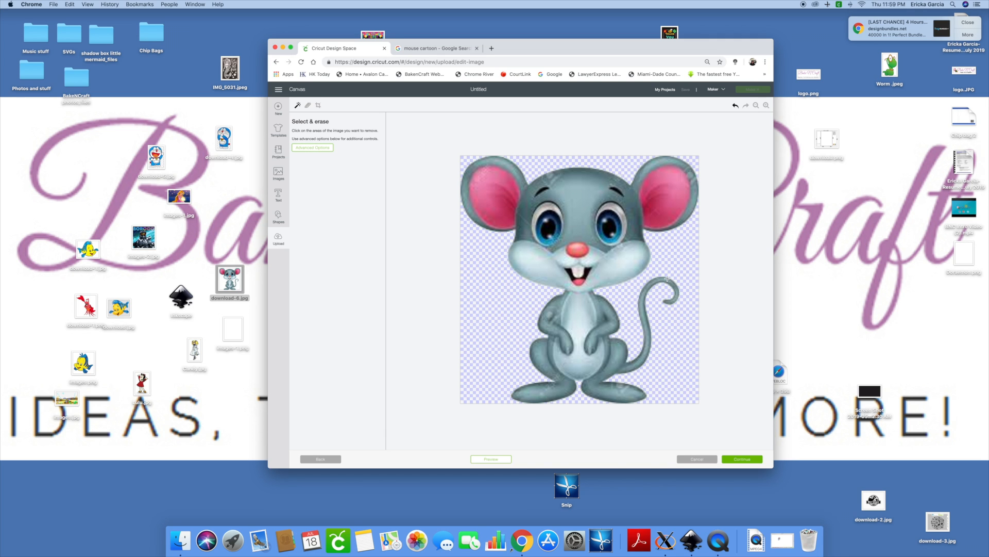
pyautogui.click(473, 458)
pyautogui.click(492, 458)
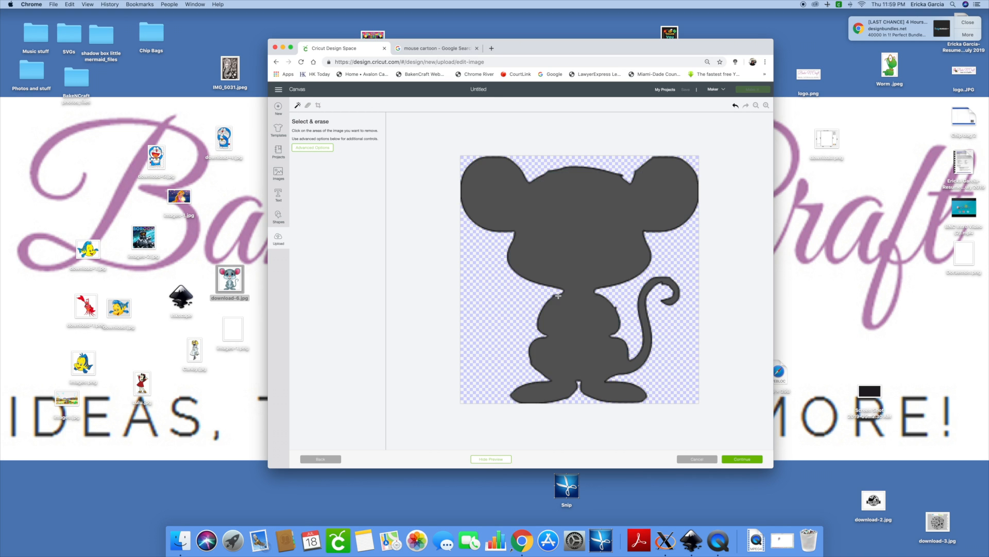
pyautogui.click(483, 459)
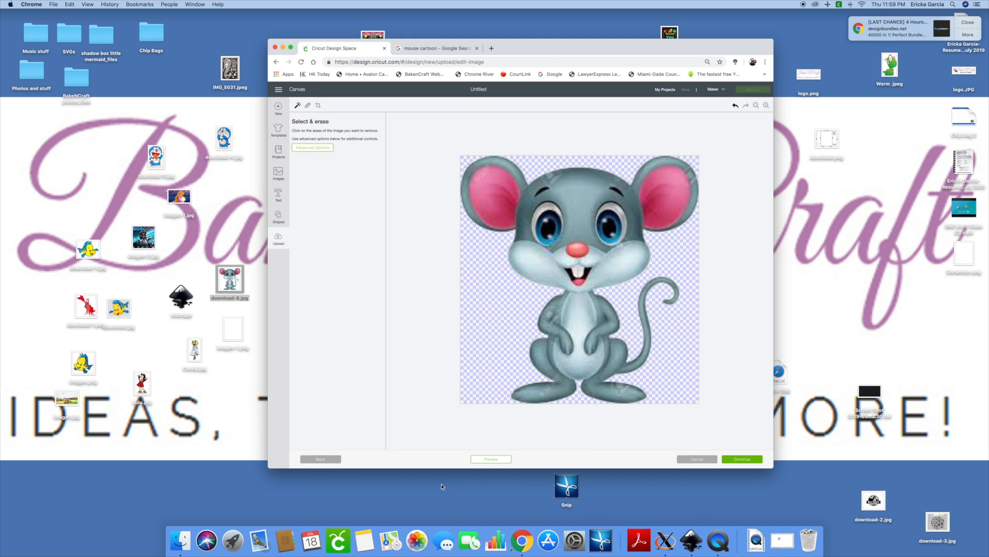
# - Erase the leftover specks beside the mouse's arm and on the head edge near the right ear, checking the preview
pyautogui.click(480, 460)
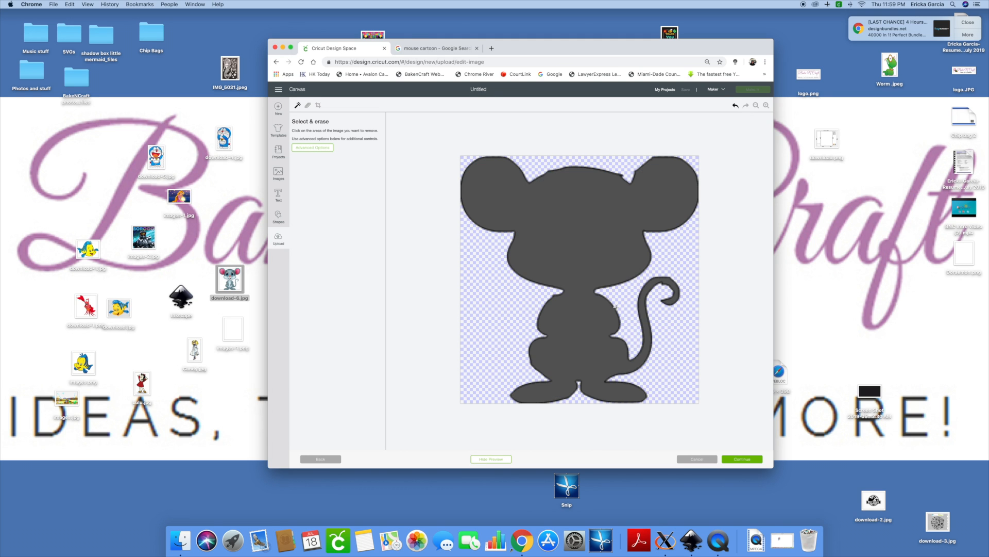
pyautogui.click(474, 461)
pyautogui.click(491, 461)
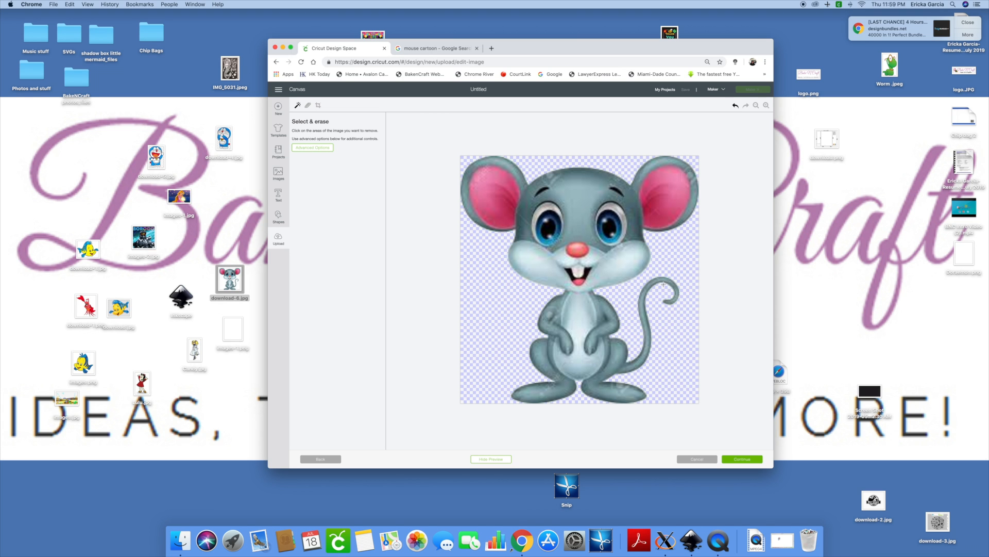
pyautogui.click(495, 461)
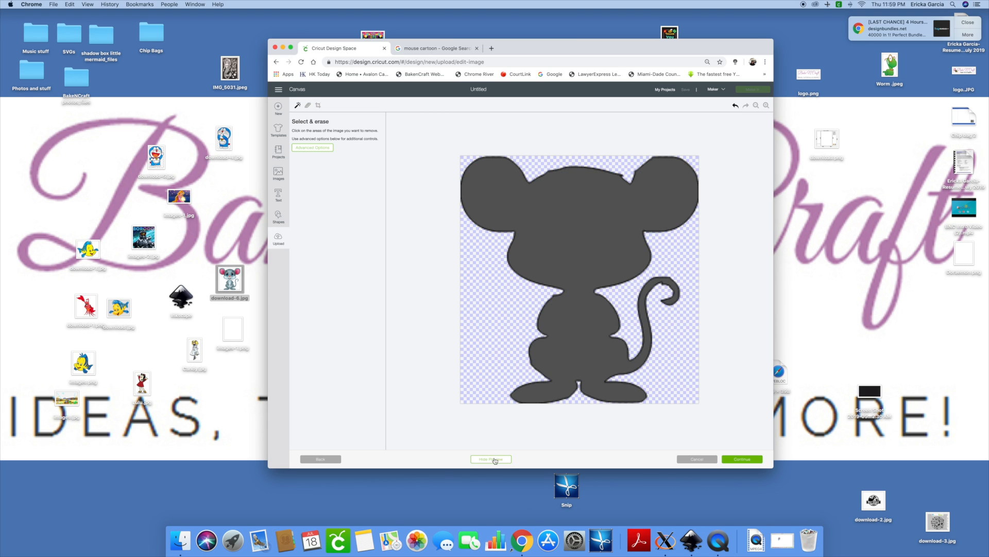
pyautogui.click(622, 176)
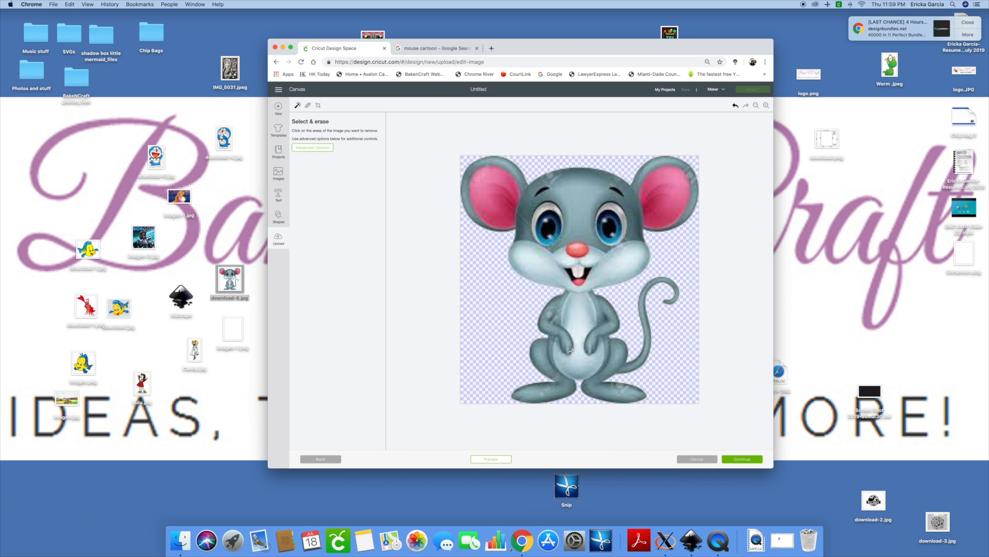
pyautogui.click(497, 460)
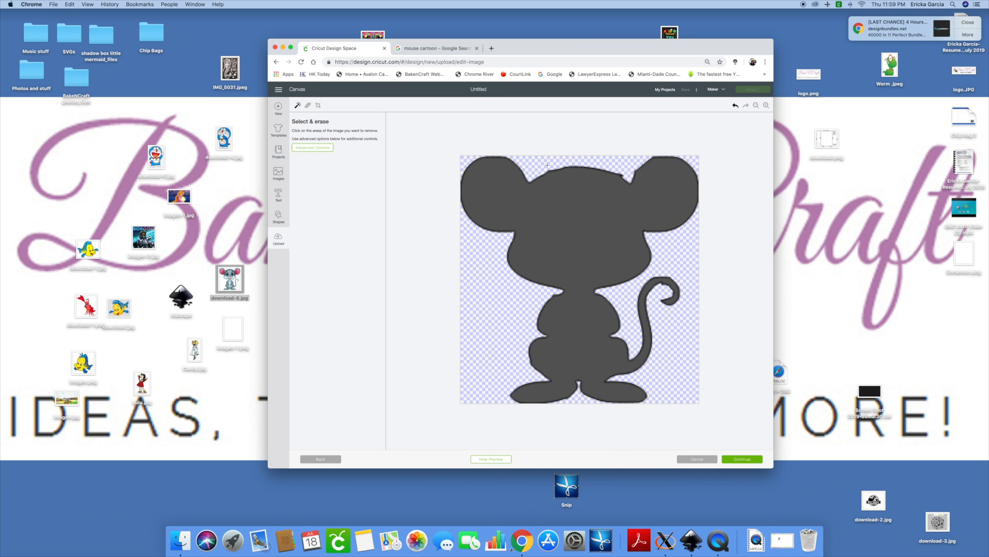
pyautogui.click(621, 176)
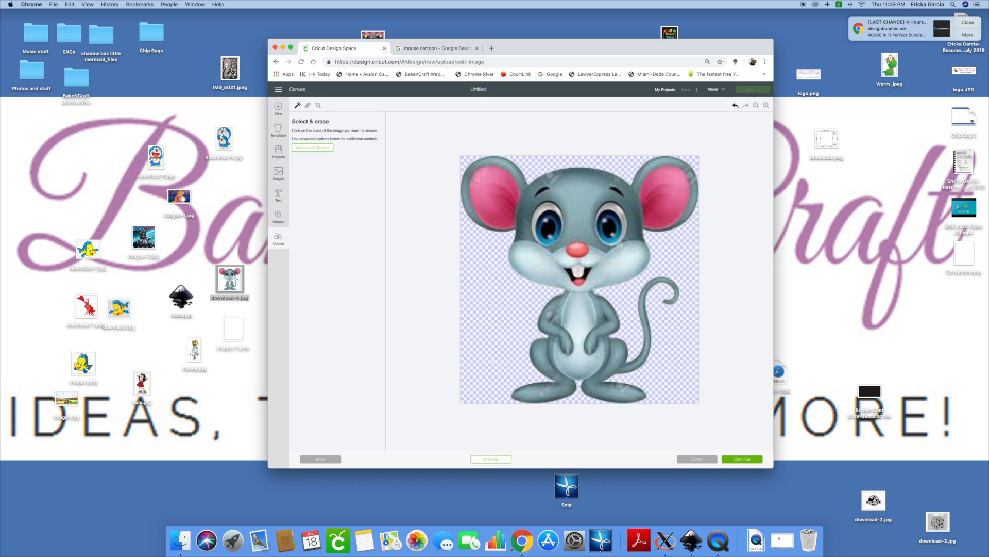
# - Clean up remaining background spots by the right ear, the tail's curl and the head's upper left edge, checking the preview
pyautogui.click(479, 460)
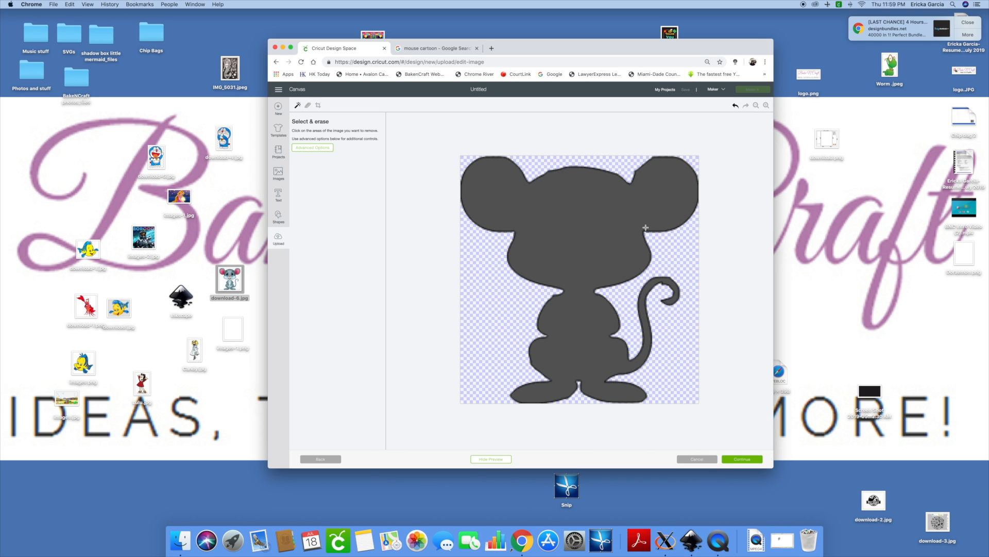
pyautogui.click(636, 170)
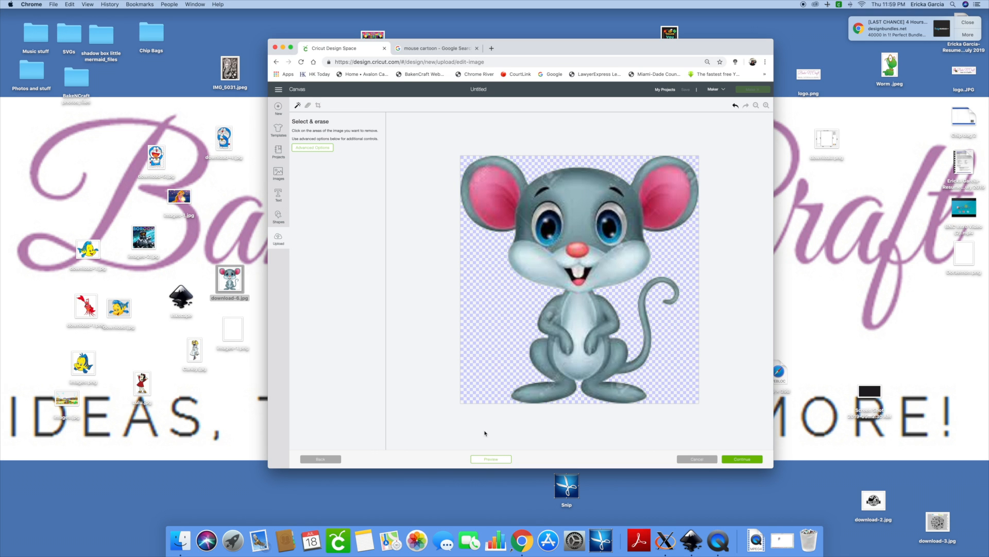
pyautogui.click(485, 459)
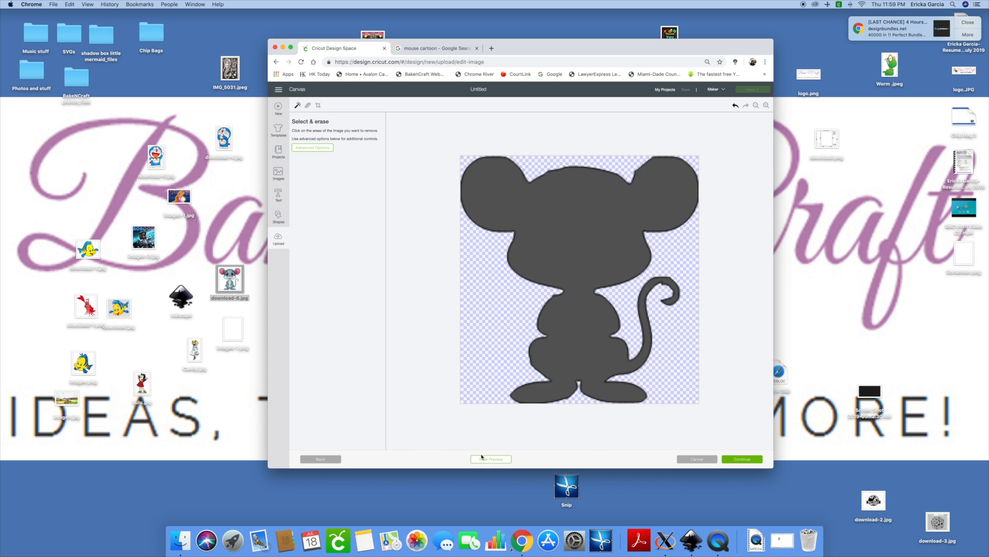
pyautogui.click(663, 284)
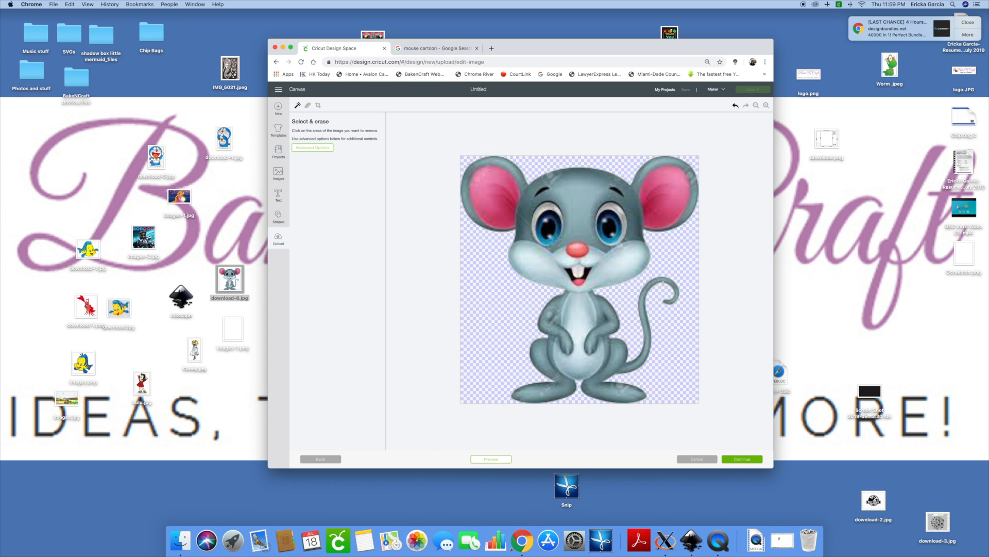
pyautogui.click(495, 463)
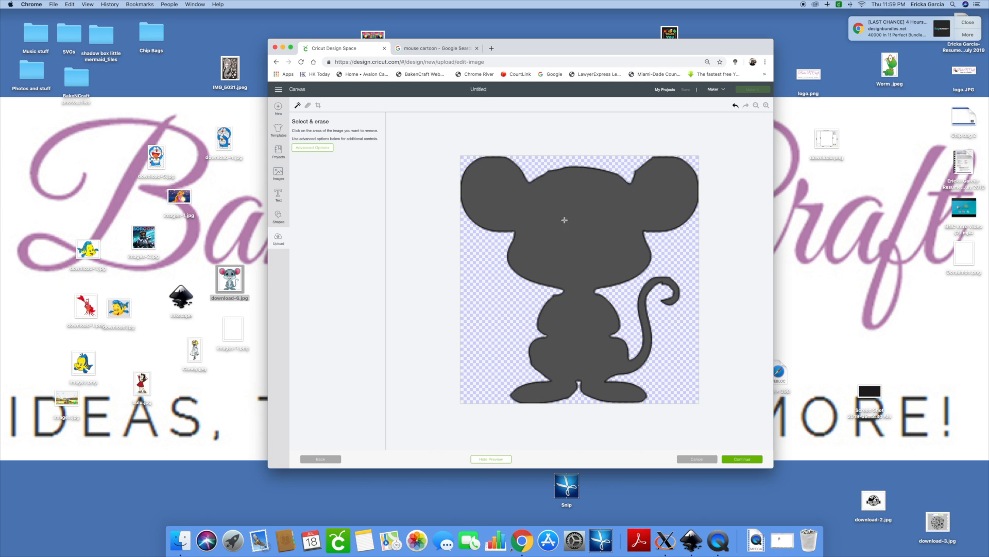
pyautogui.click(663, 284)
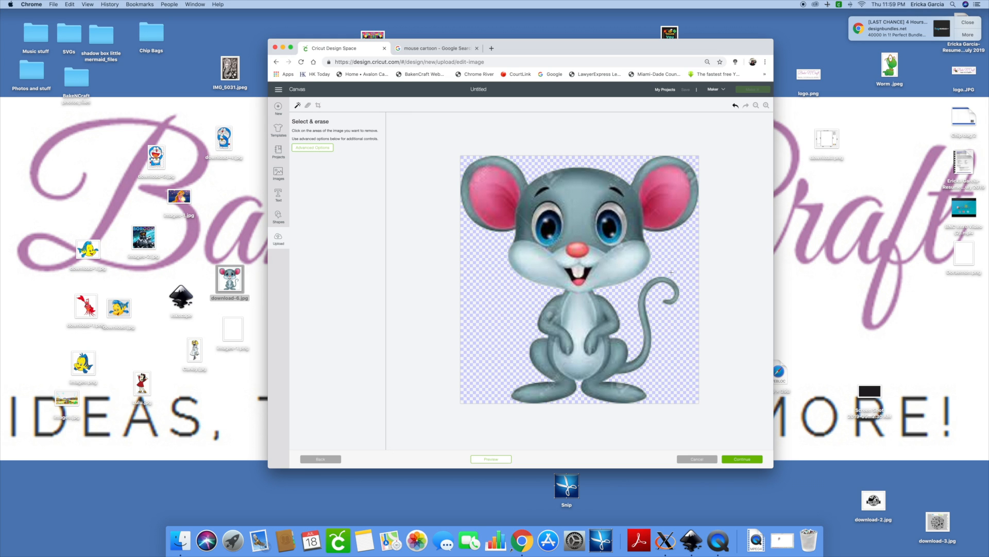
pyautogui.click(484, 459)
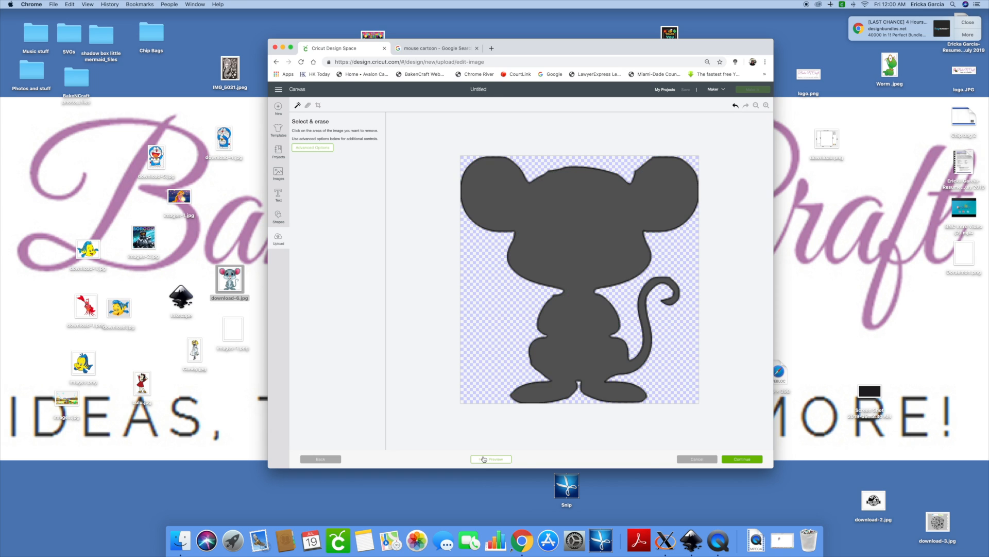
pyautogui.click(548, 170)
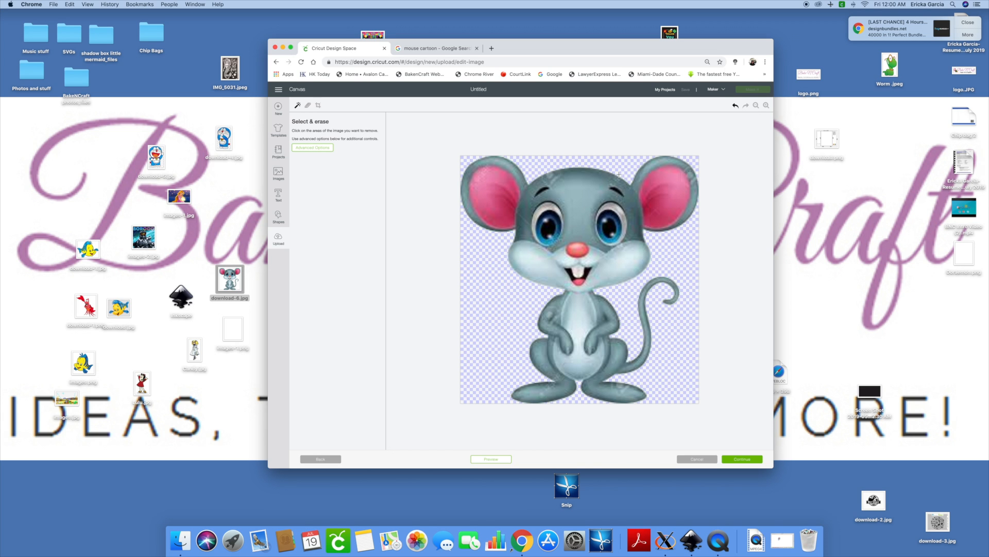
# - Erase the last background specks at the mouse's shoulder and between the head and right ear, check the preview, and accept the cleaned image
pyautogui.click(499, 458)
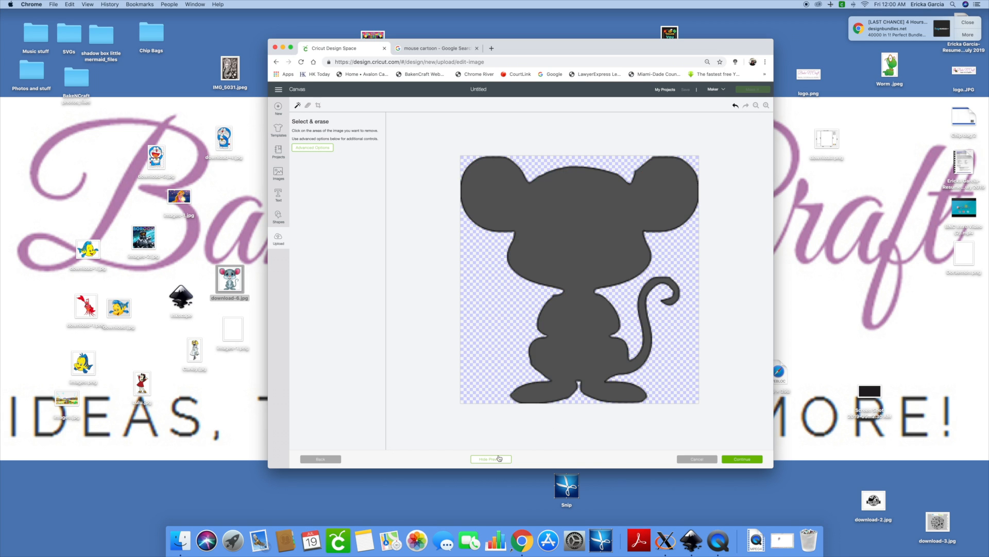
pyautogui.click(553, 294)
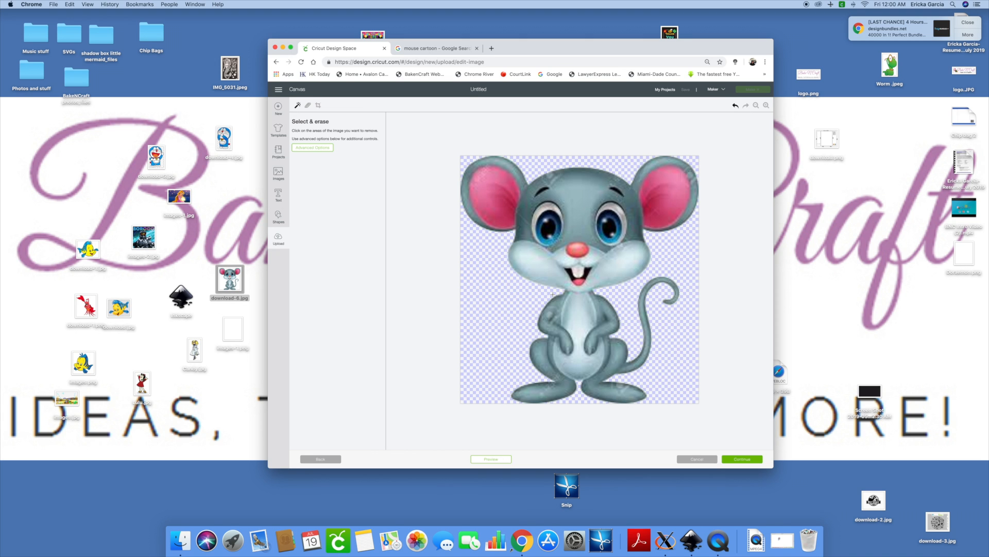
pyautogui.click(478, 457)
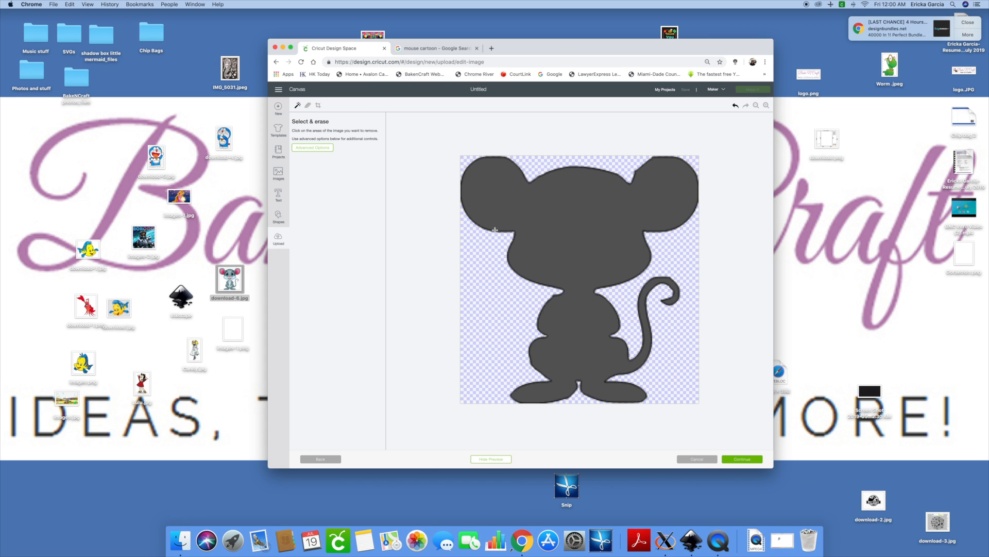
pyautogui.click(635, 170)
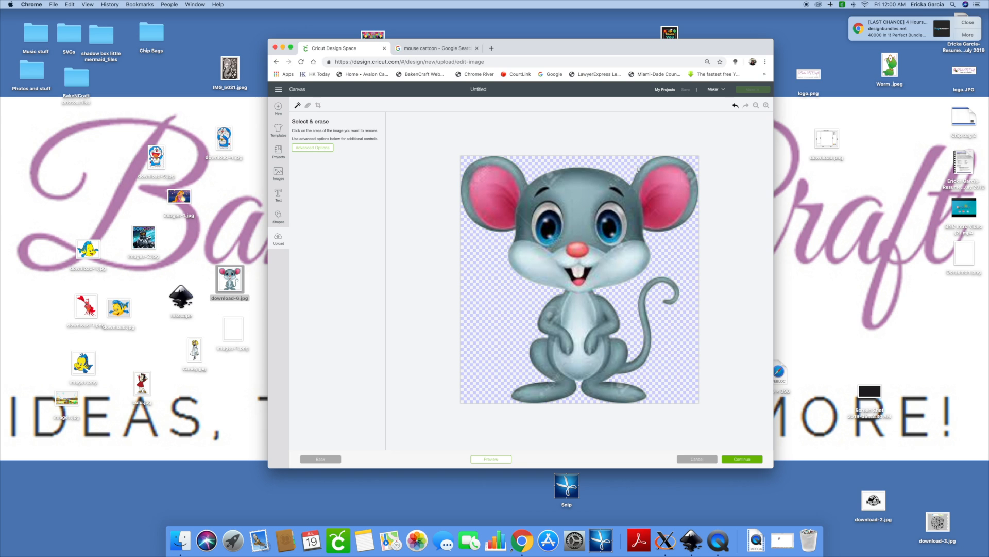
pyautogui.click(485, 458)
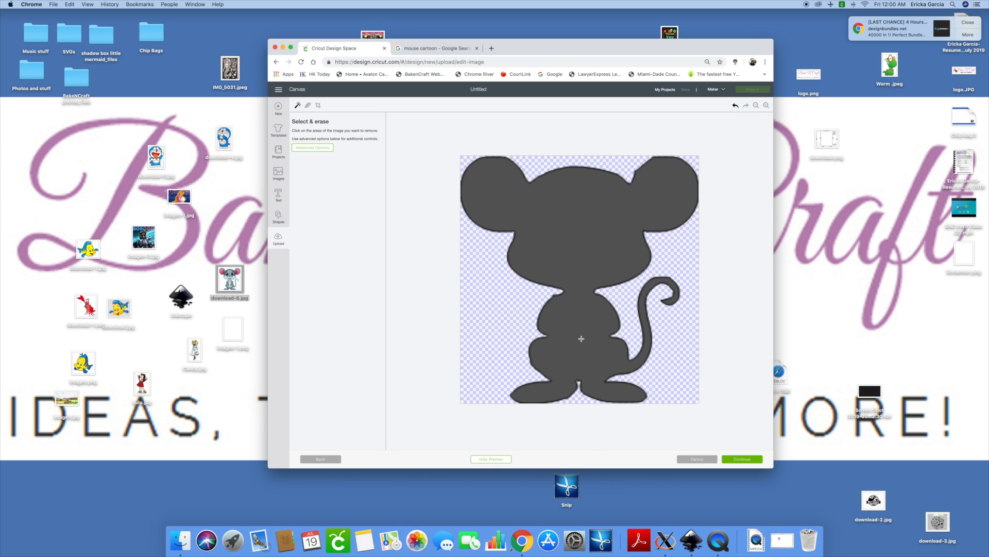
pyautogui.click(748, 463)
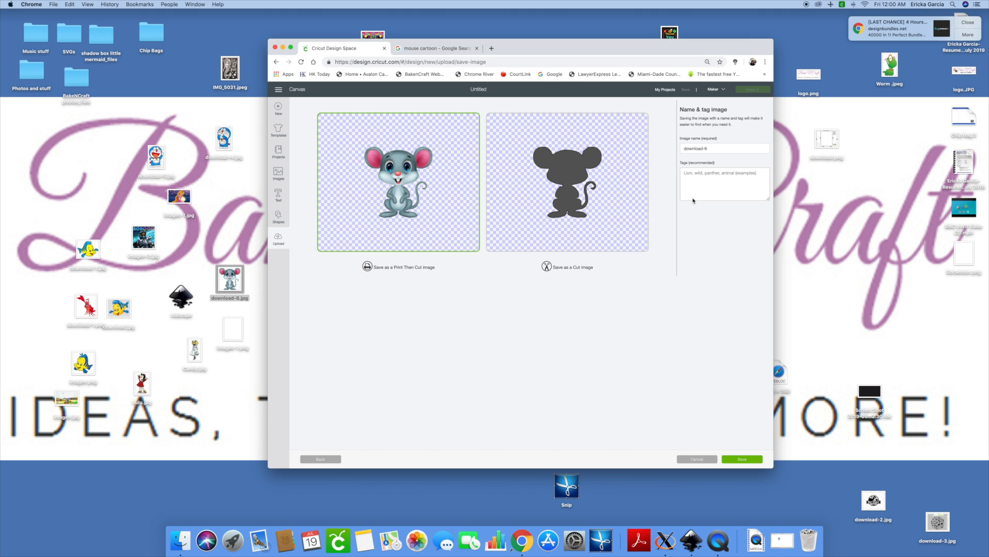
# - Name the image "Mouse-print and cut only", tag it "mouse, print and cut only.", and save it as a Print Then Cut image
pyautogui.moveTo(717, 152); pyautogui.dragTo(679, 146)
pyautogui.write('Mouse-print and cut only')
pyautogui.press('Tab')
pyautogui.write('mo')
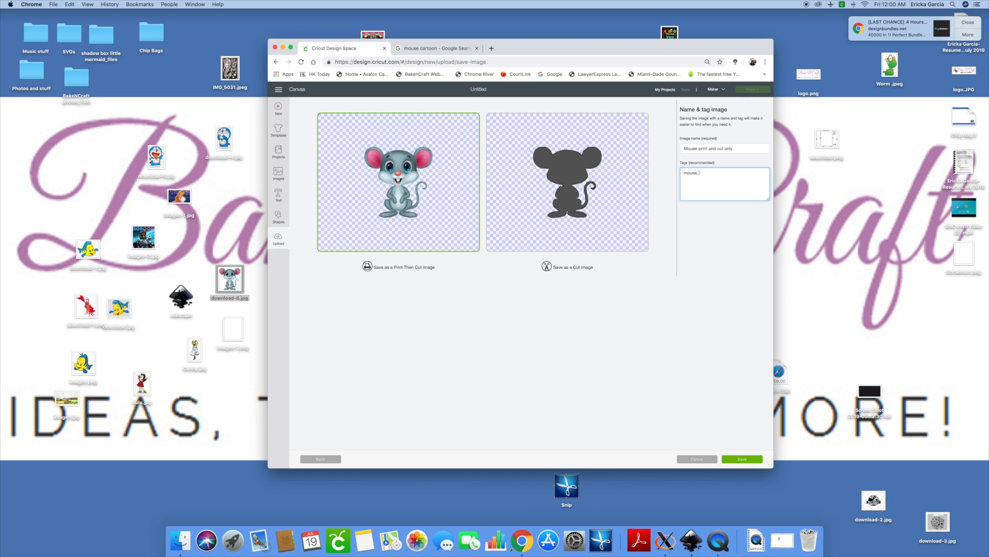
pyautogui.write('use, print and cut only.')
pyautogui.click(754, 458)
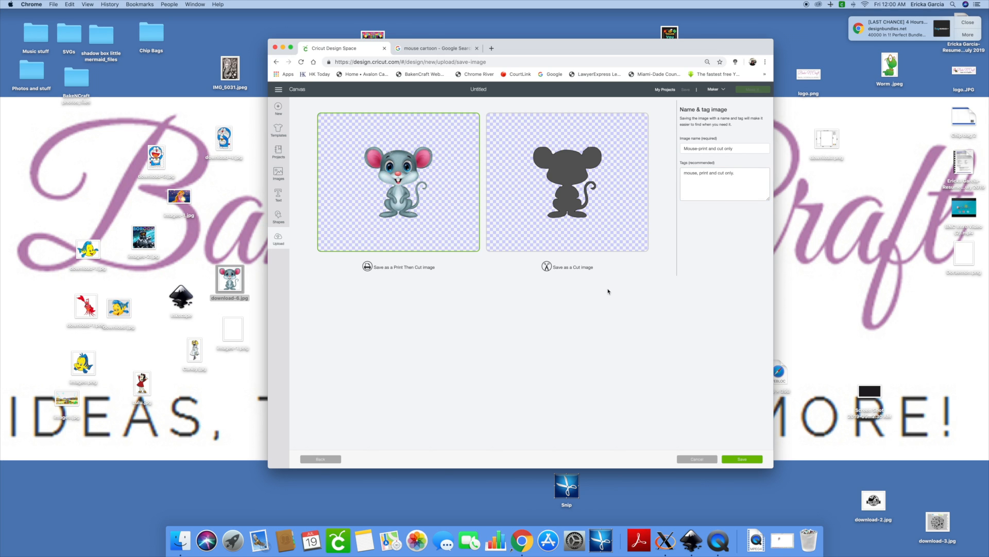